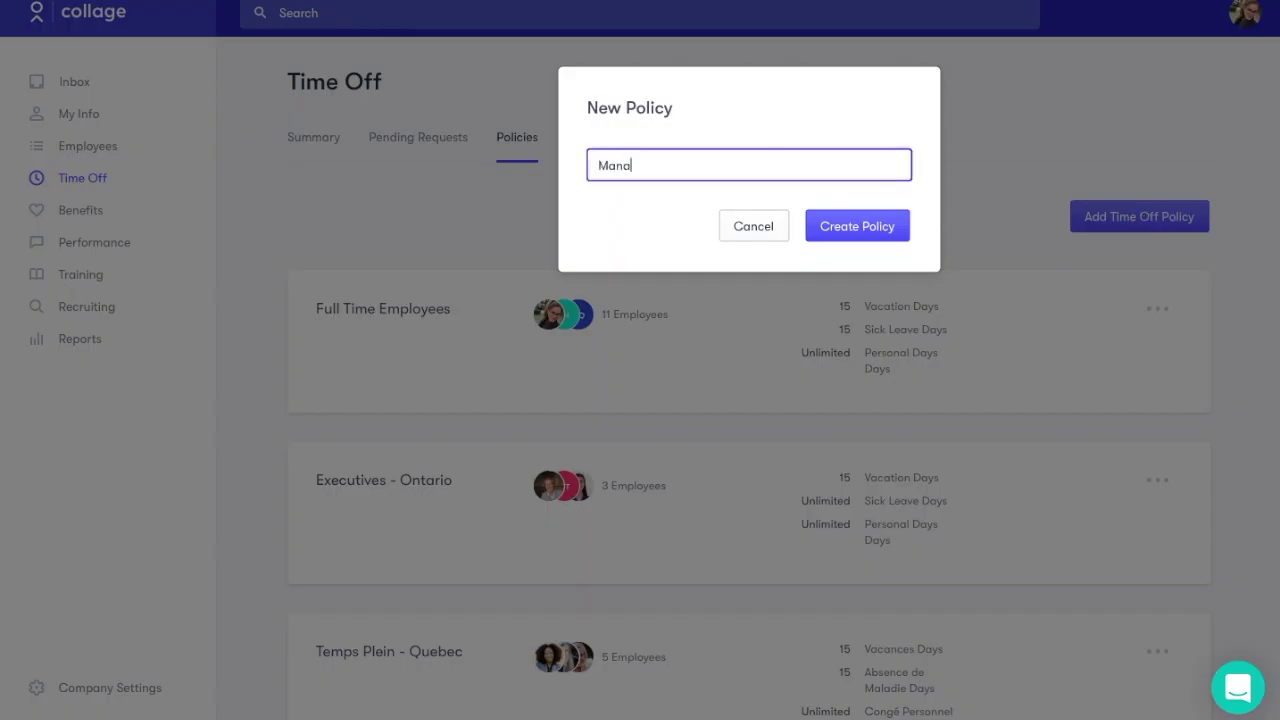
Create the 'Manager Time Off' policy covering both Vacation and Sick Leave
type("ger Time Off")
left_click(900, 228)
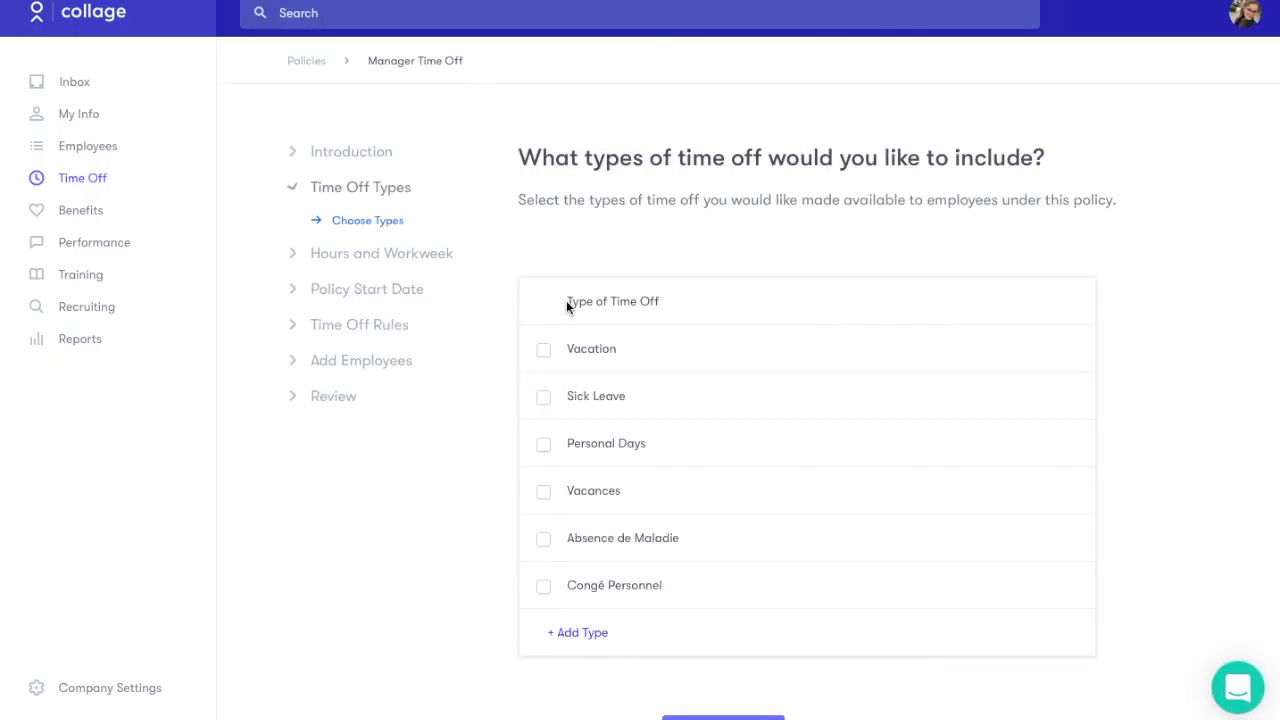
left_click(546, 398)
scroll(726, 689, "down", 1)
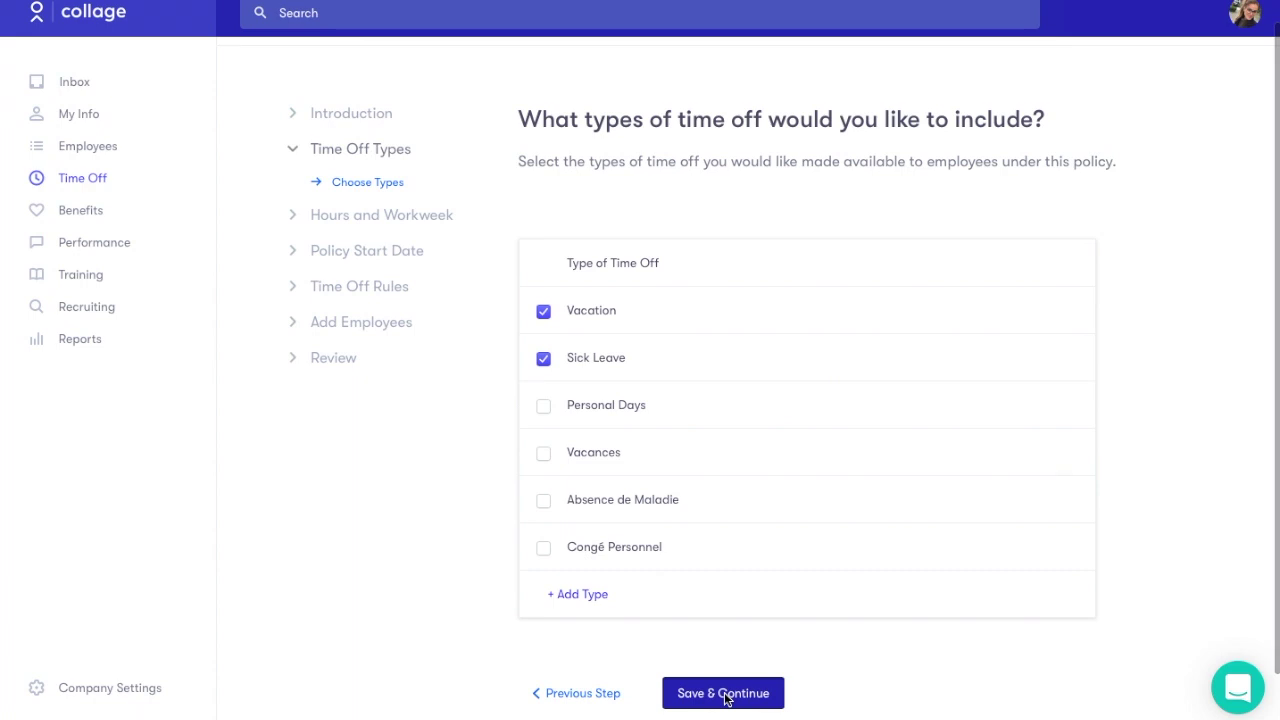
left_click(726, 694)
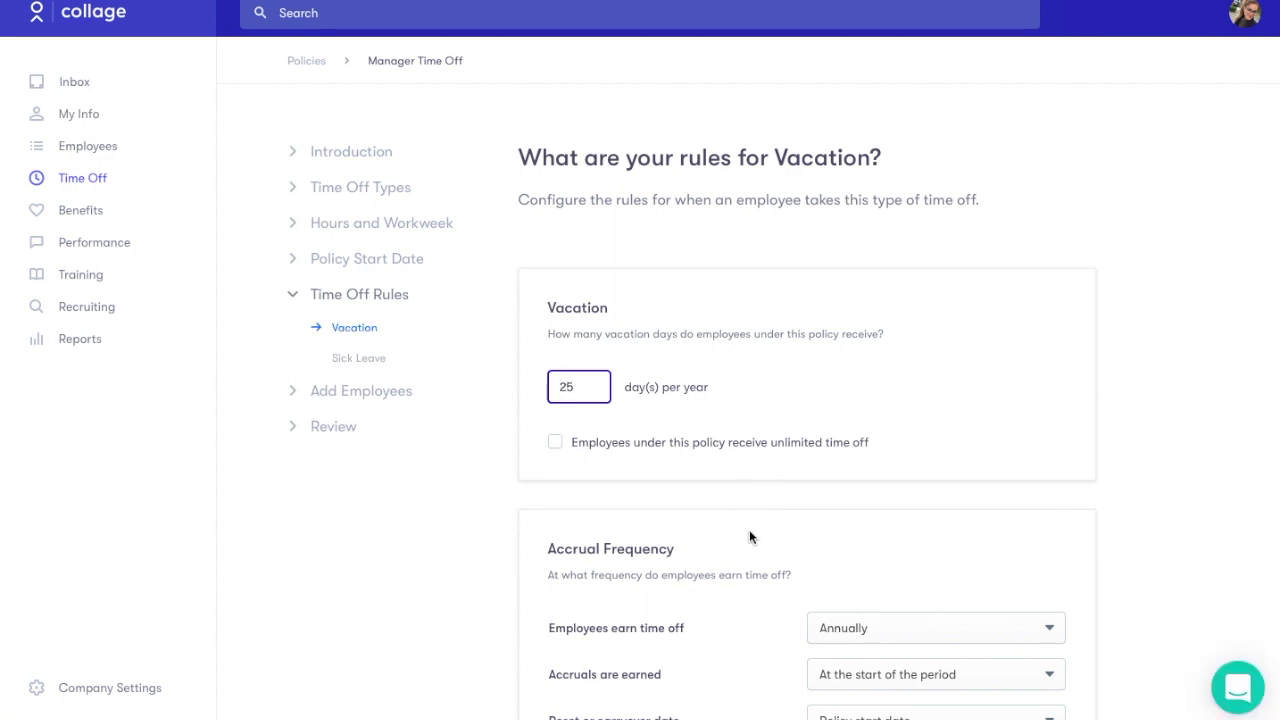
Keep vacation time off accruing annually
scroll(749, 537, "down", 3)
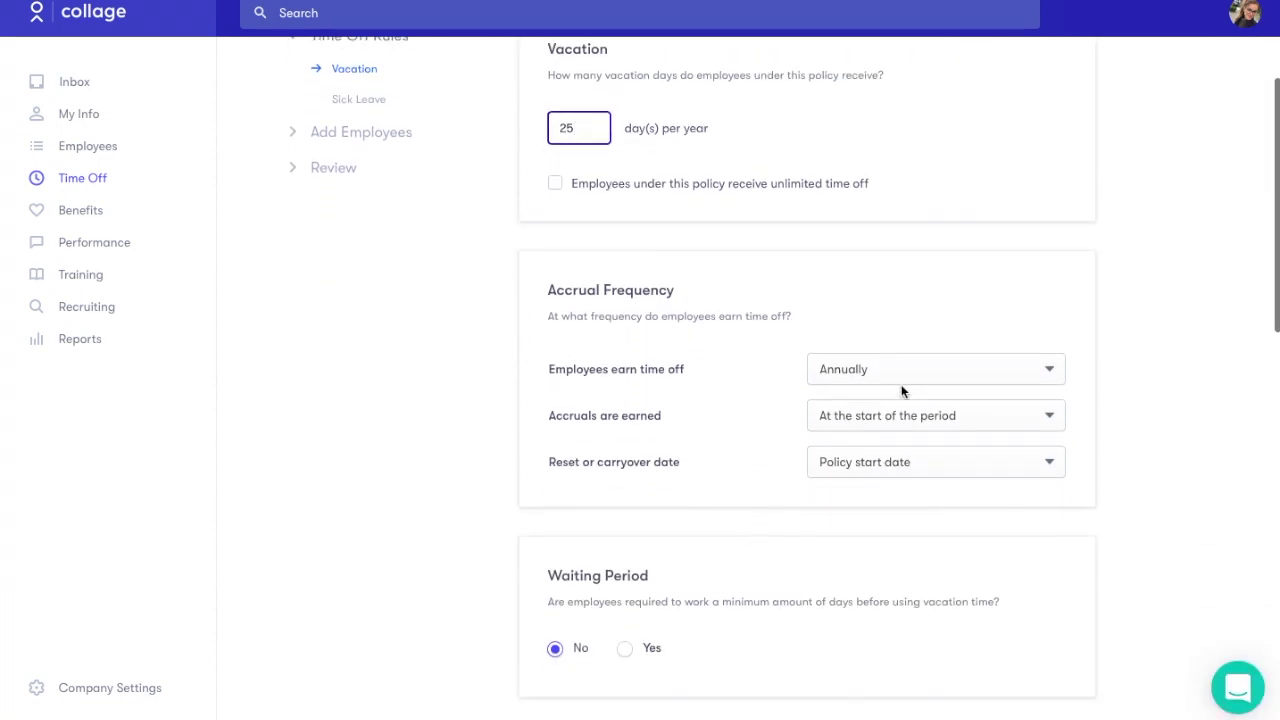
left_click(905, 386)
left_click(907, 385)
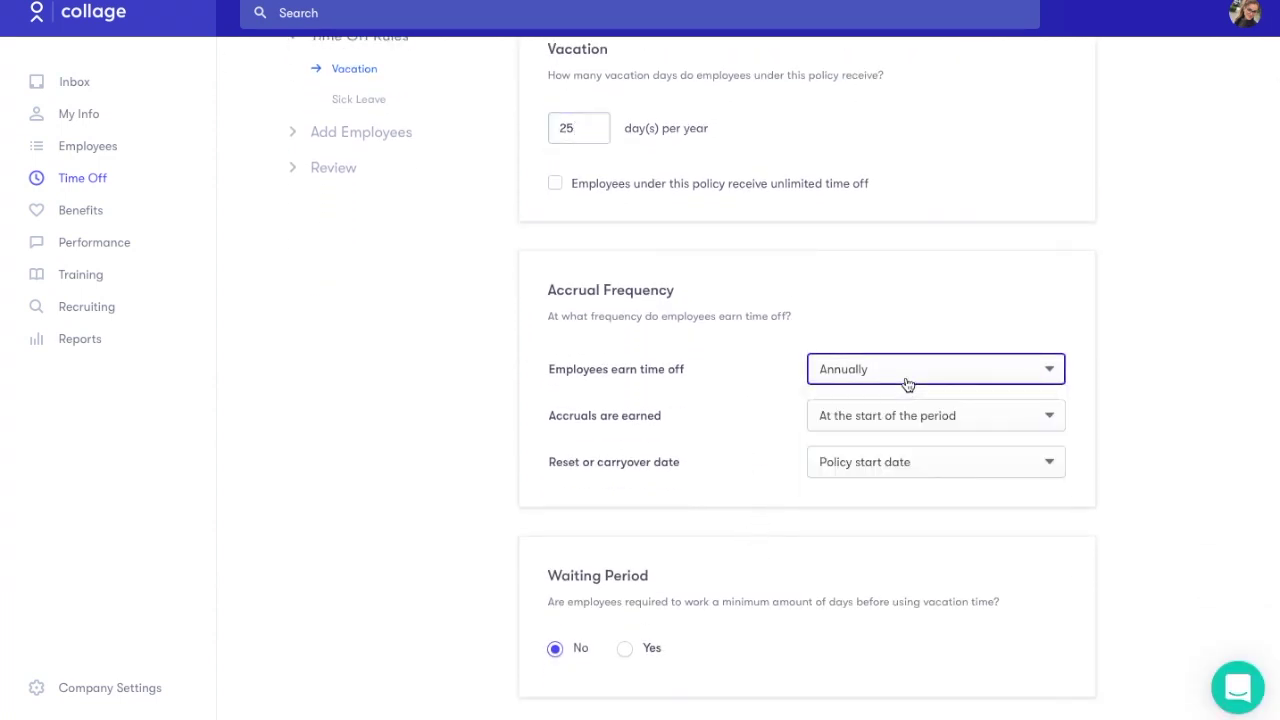
Cap unused vacation carryover at 5 days
scroll(912, 488, "down", 4)
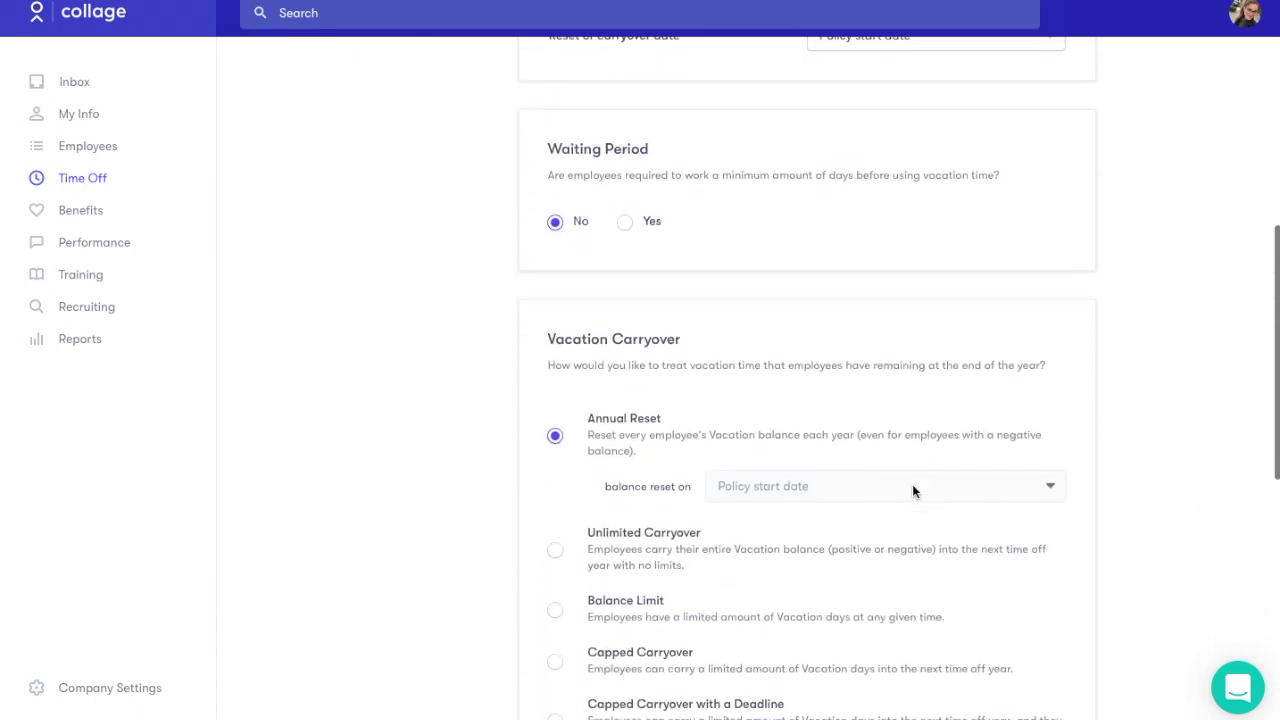
scroll(912, 488, "down", 1)
scroll(912, 489, "down", 1)
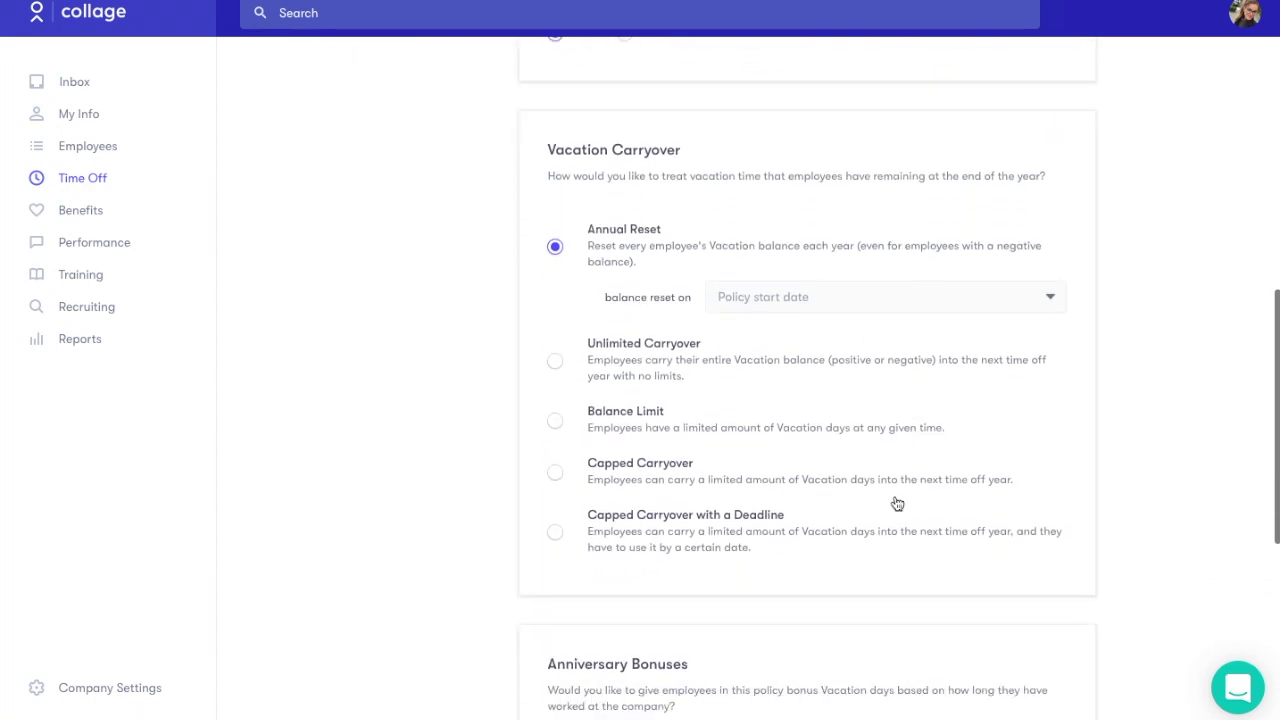
left_click(554, 472)
left_click(650, 468)
type("5")
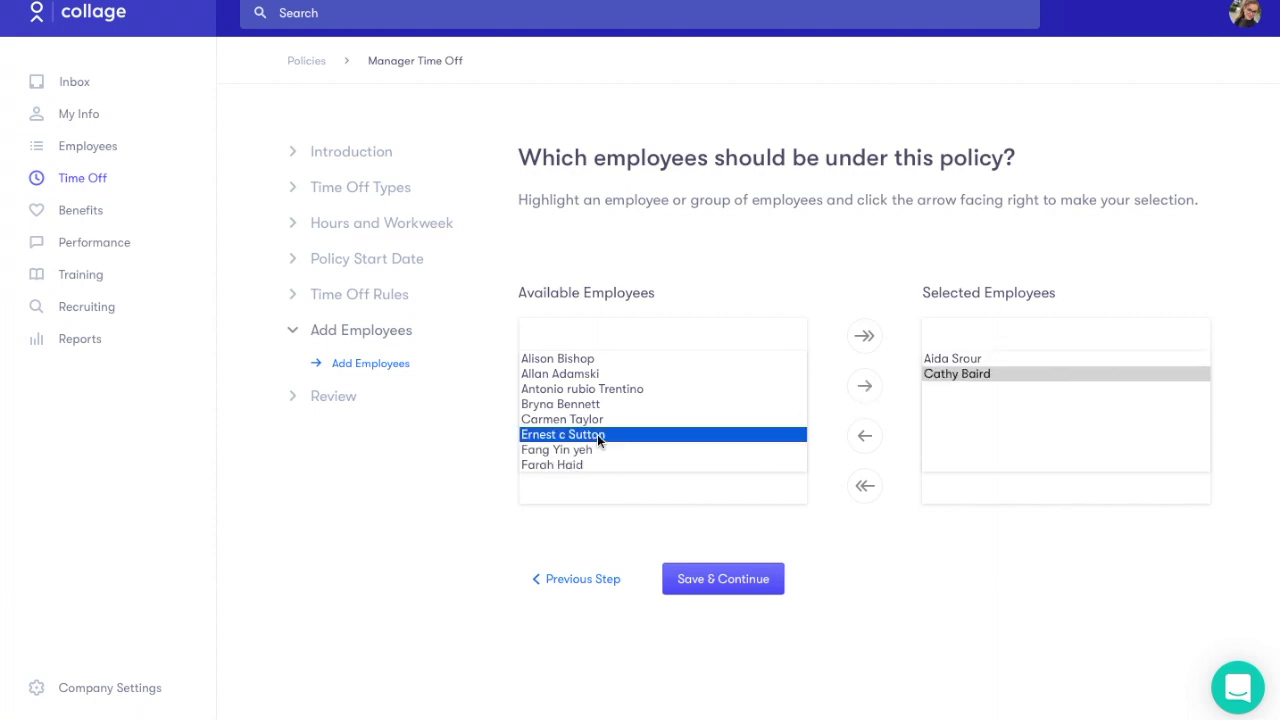
Add one more employee to the policy and continue to its review
left_click(865, 385)
left_click(770, 588)
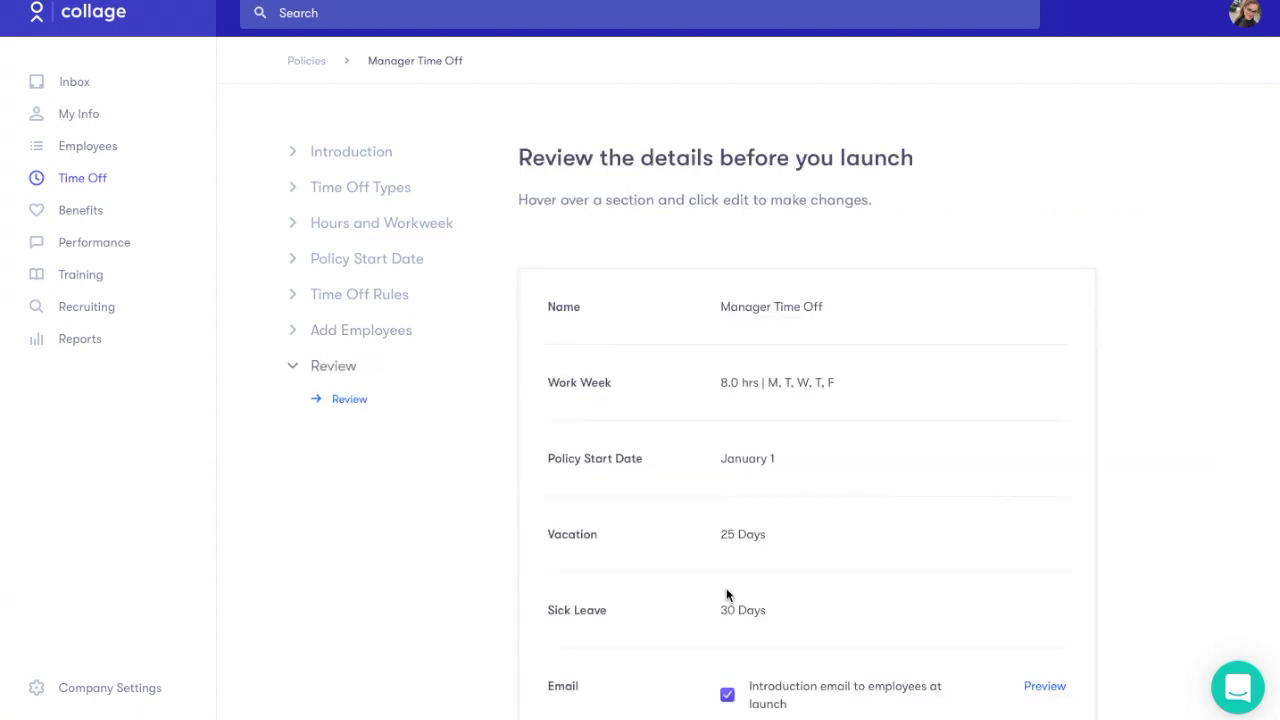
scroll(1117, 596, "down", 2)
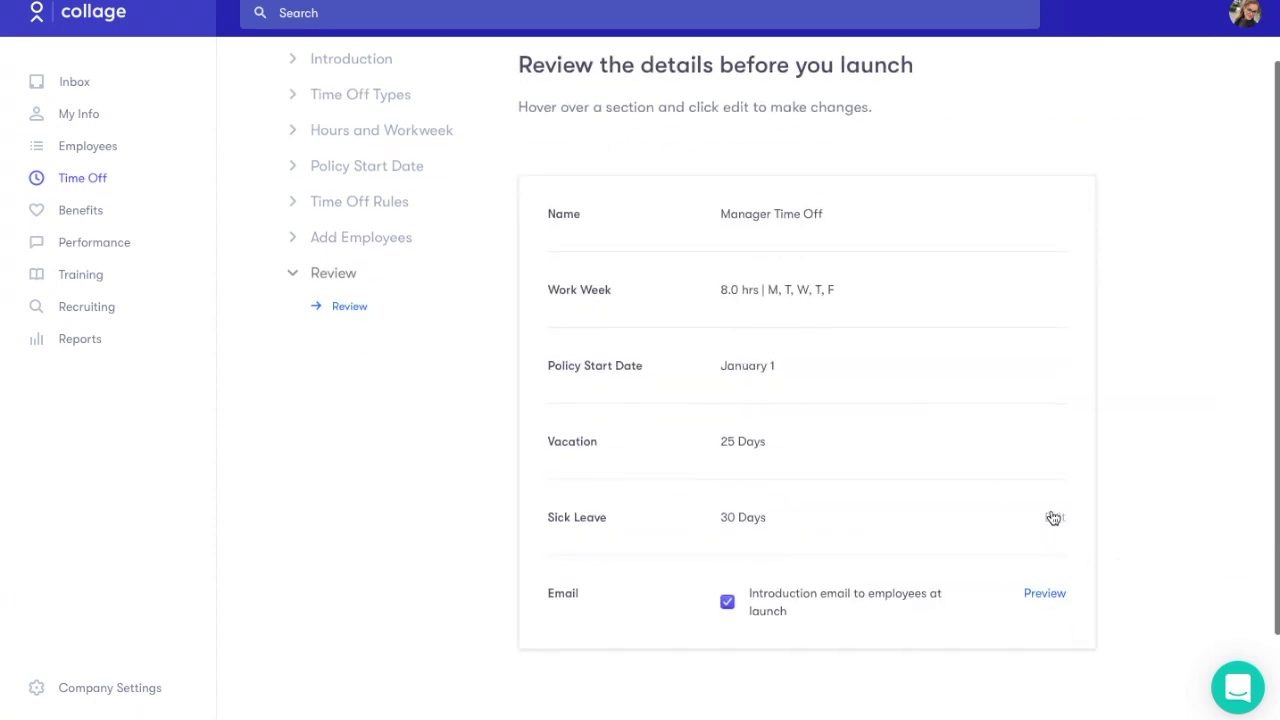
Preview and close the welcome email, then bring up the help chat panel
left_click(1058, 594)
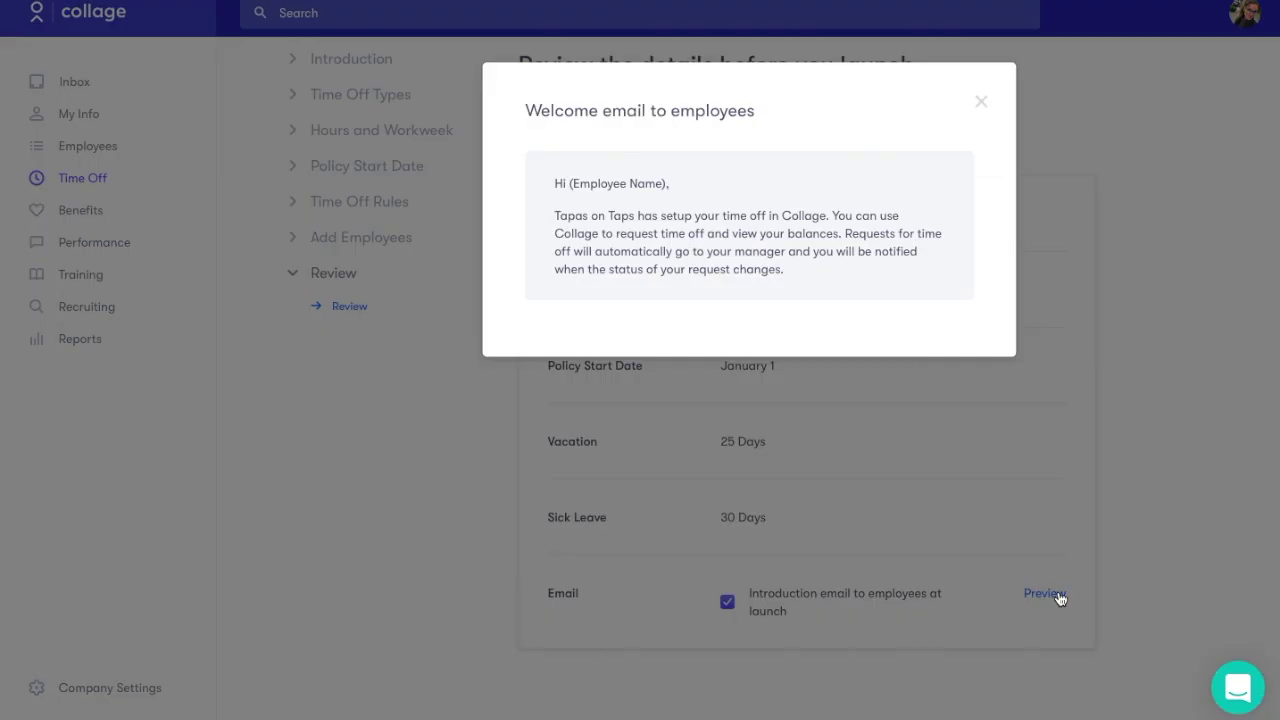
left_click(1059, 597)
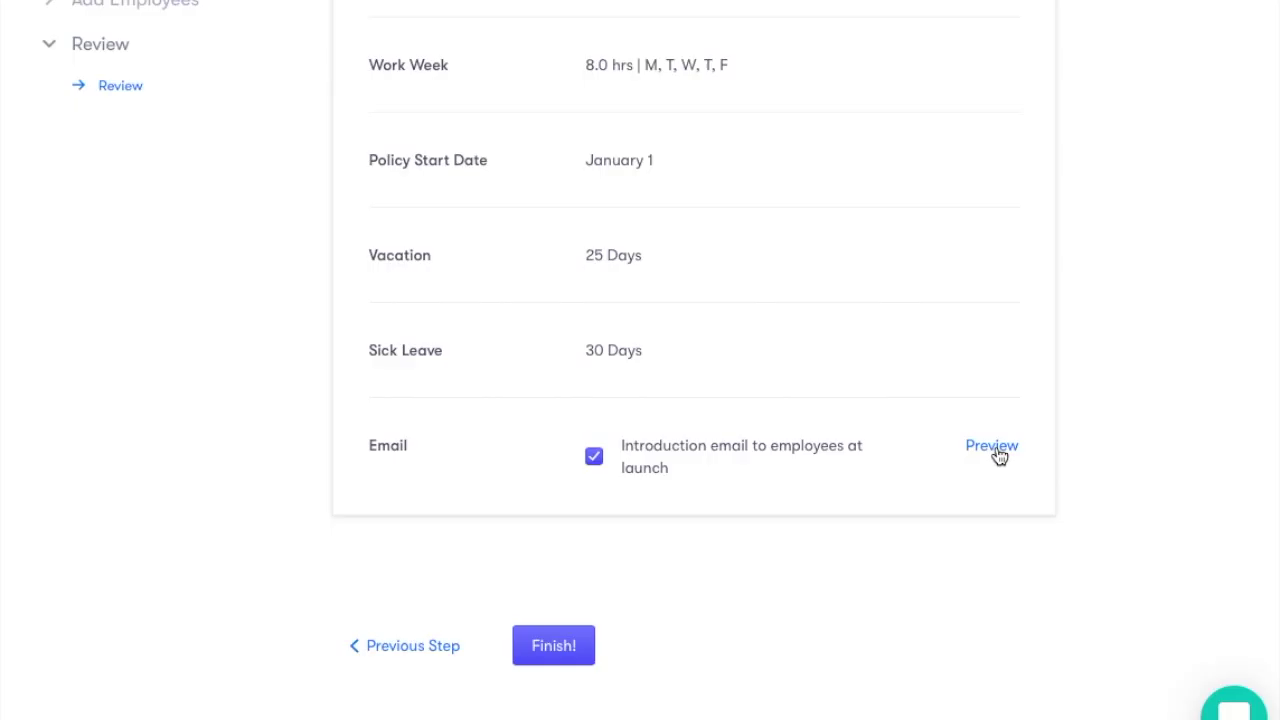
left_click(1240, 686)
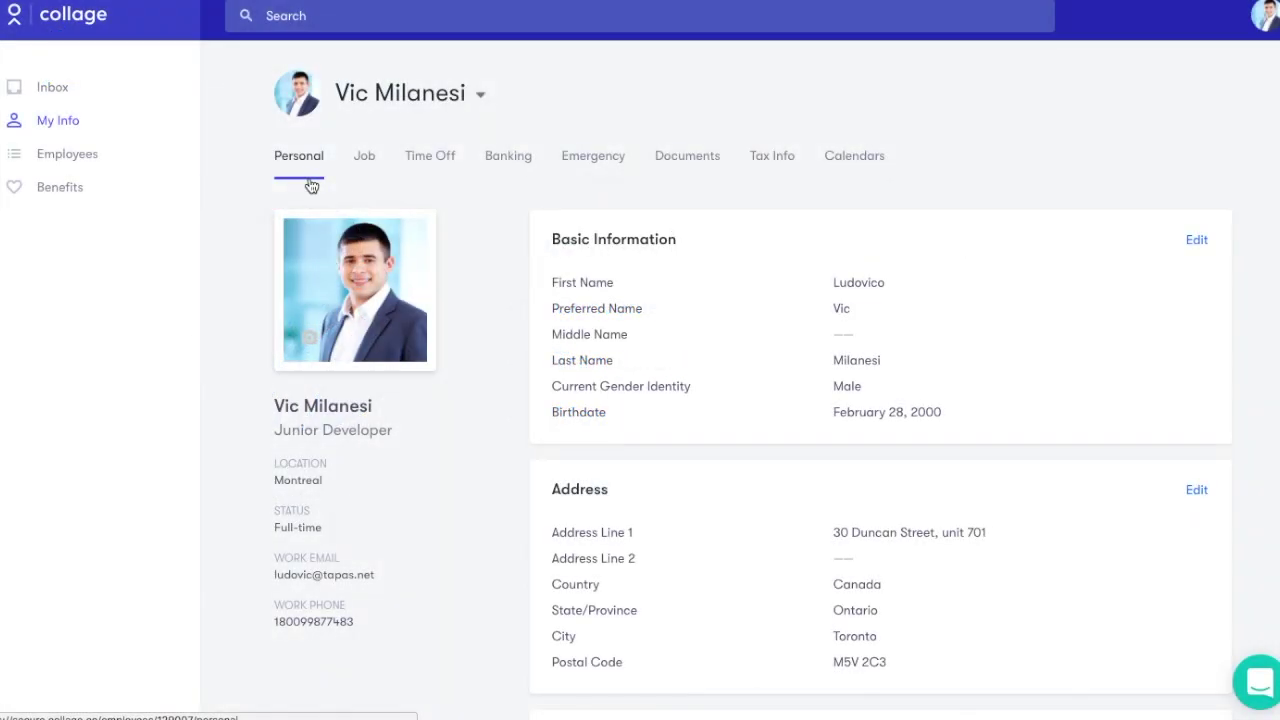
Check the employee's time off balances and Vacation policy details, then start a new request
left_click(445, 160)
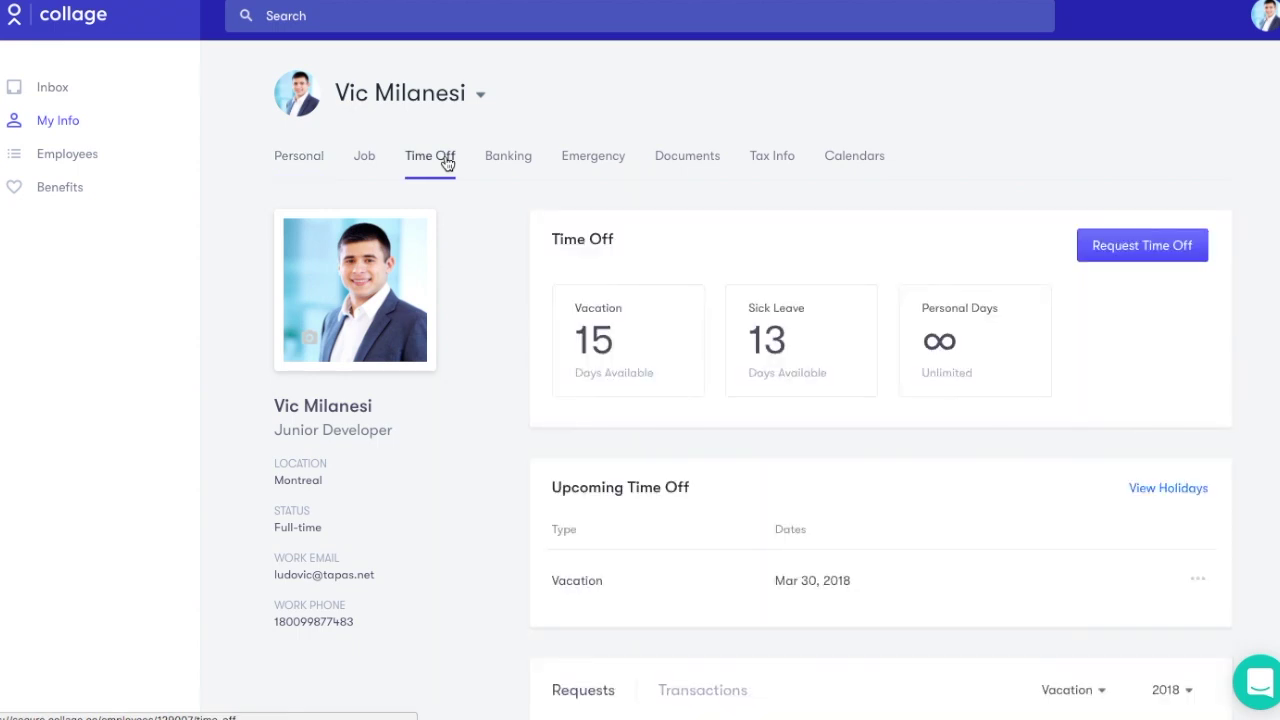
left_click(677, 383)
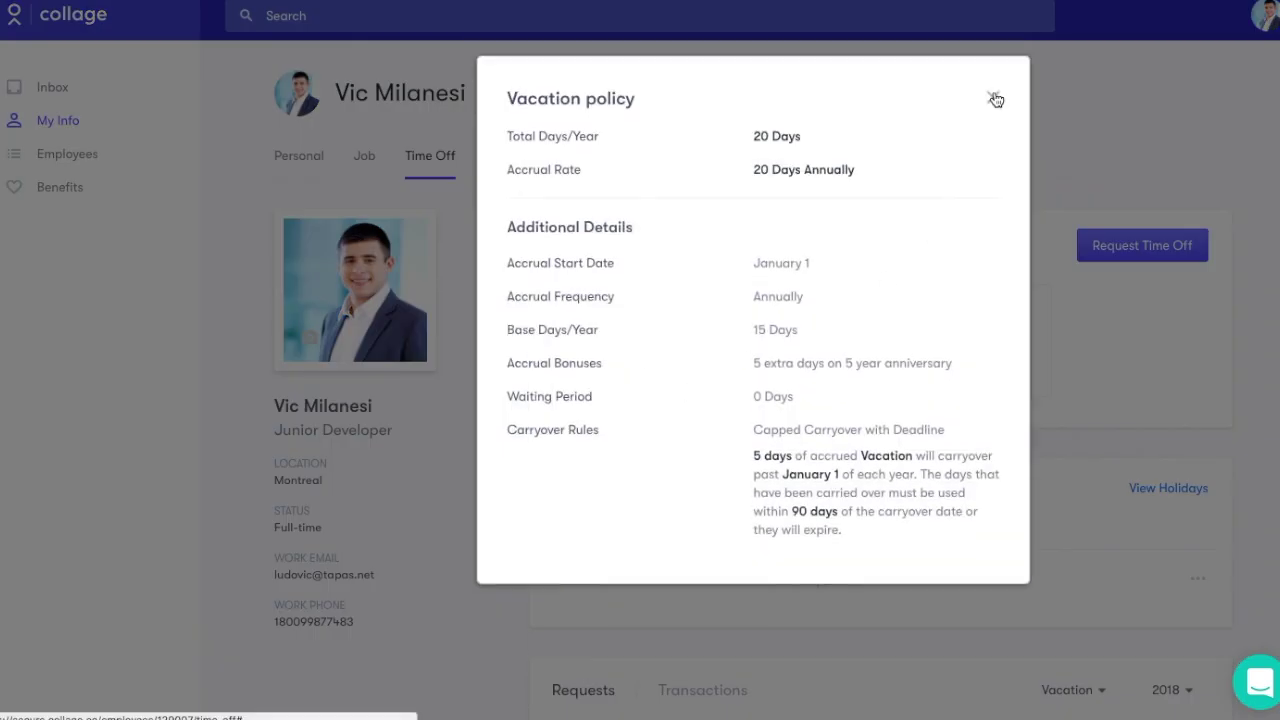
left_click(993, 98)
scroll(1049, 414, "down", 3)
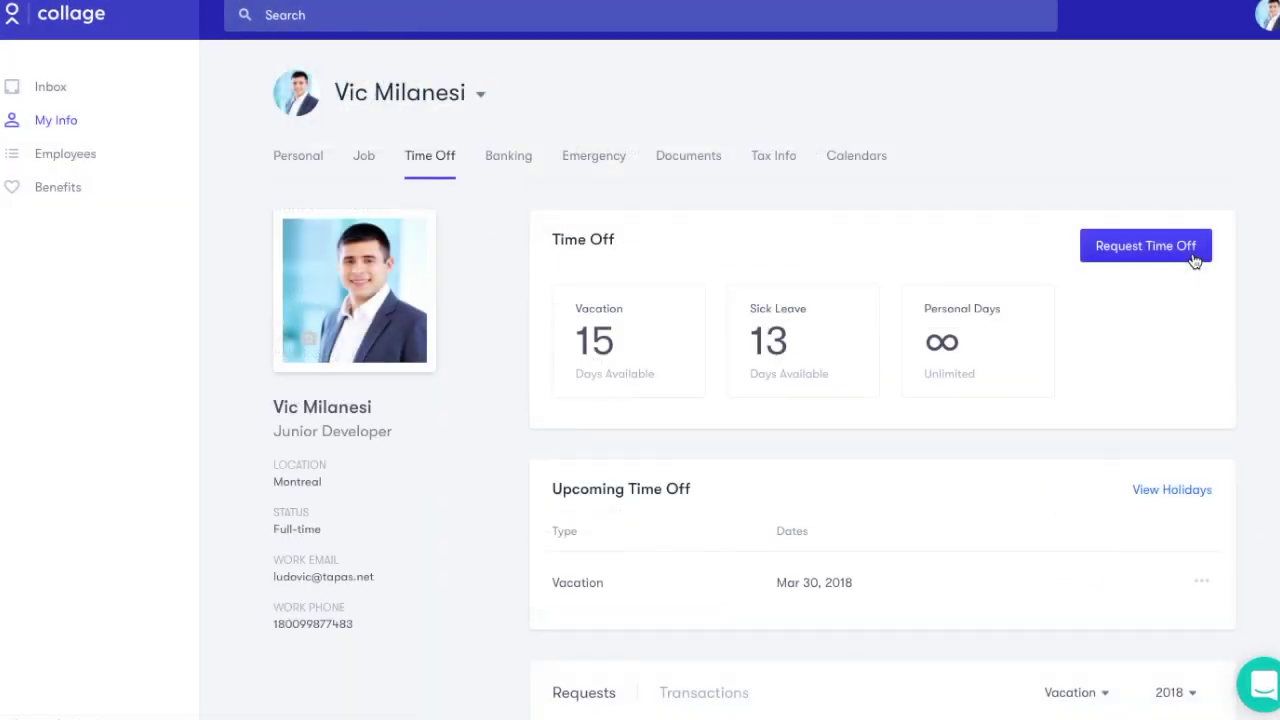
left_click(1194, 252)
Set up a Vacation request from 16 to 20 April 2018
left_click(591, 171)
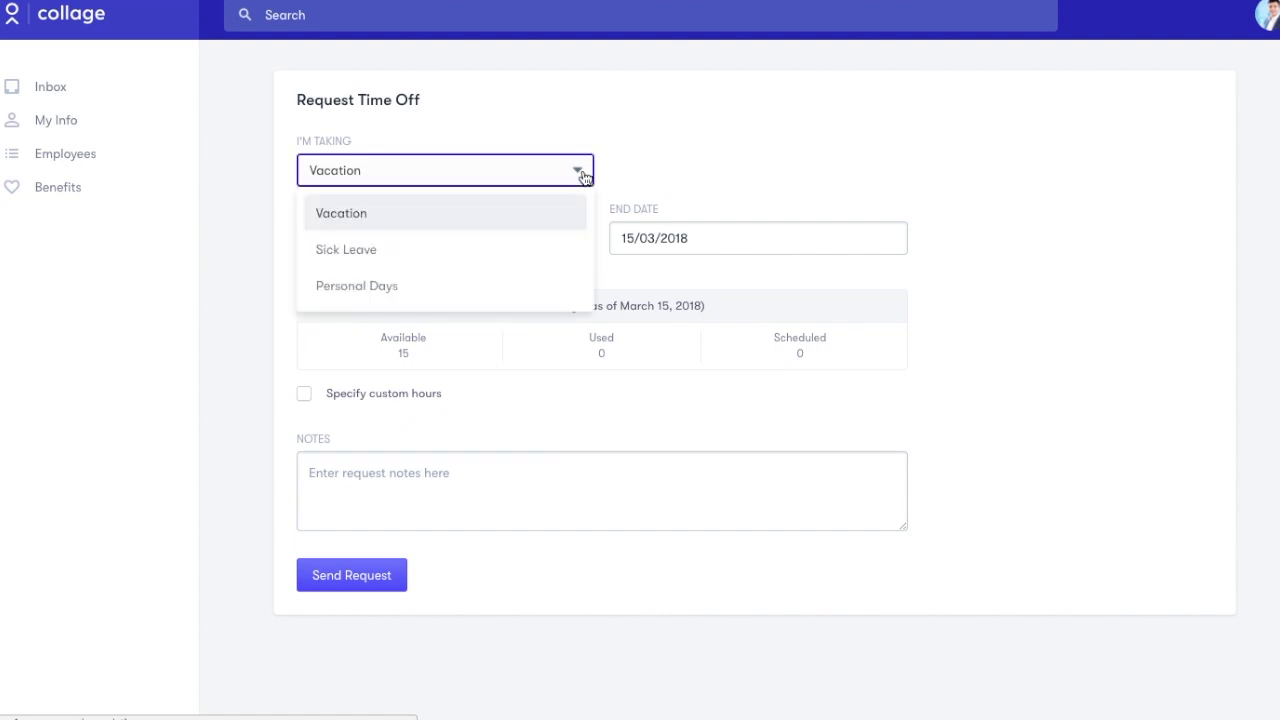
left_click(566, 218)
left_click(450, 241)
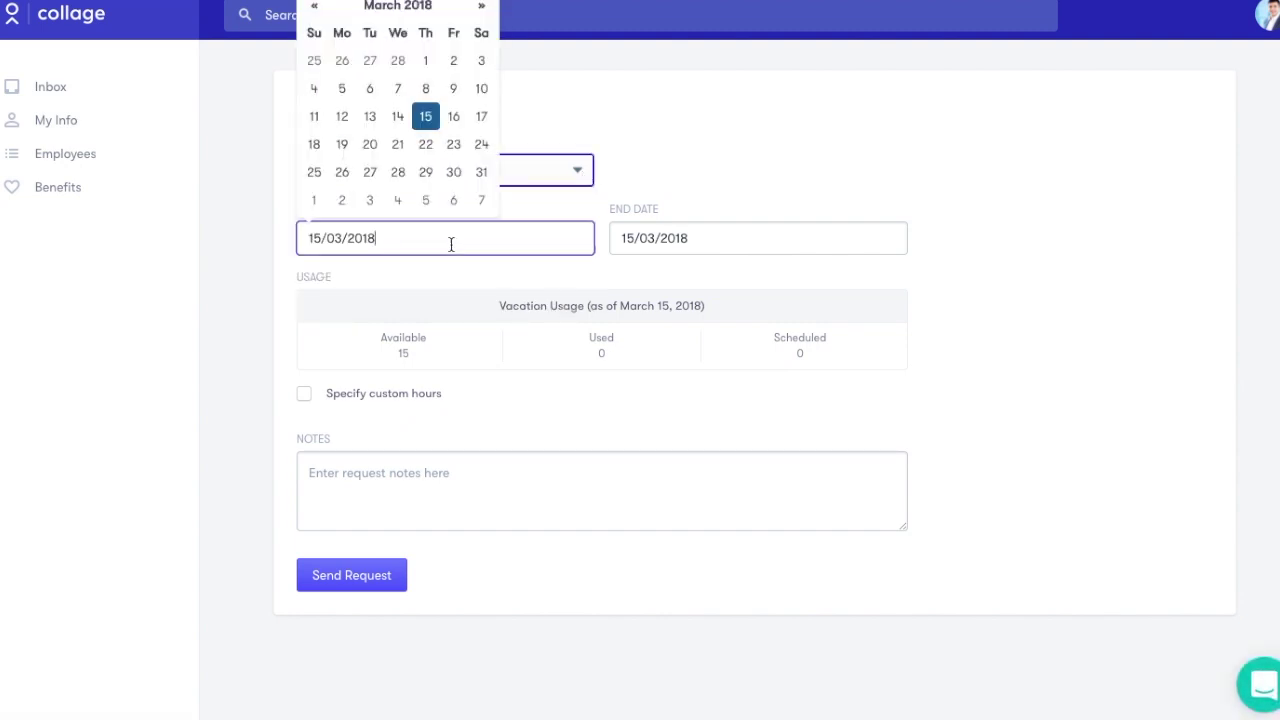
left_click(481, 6)
left_click(341, 144)
left_click(704, 235)
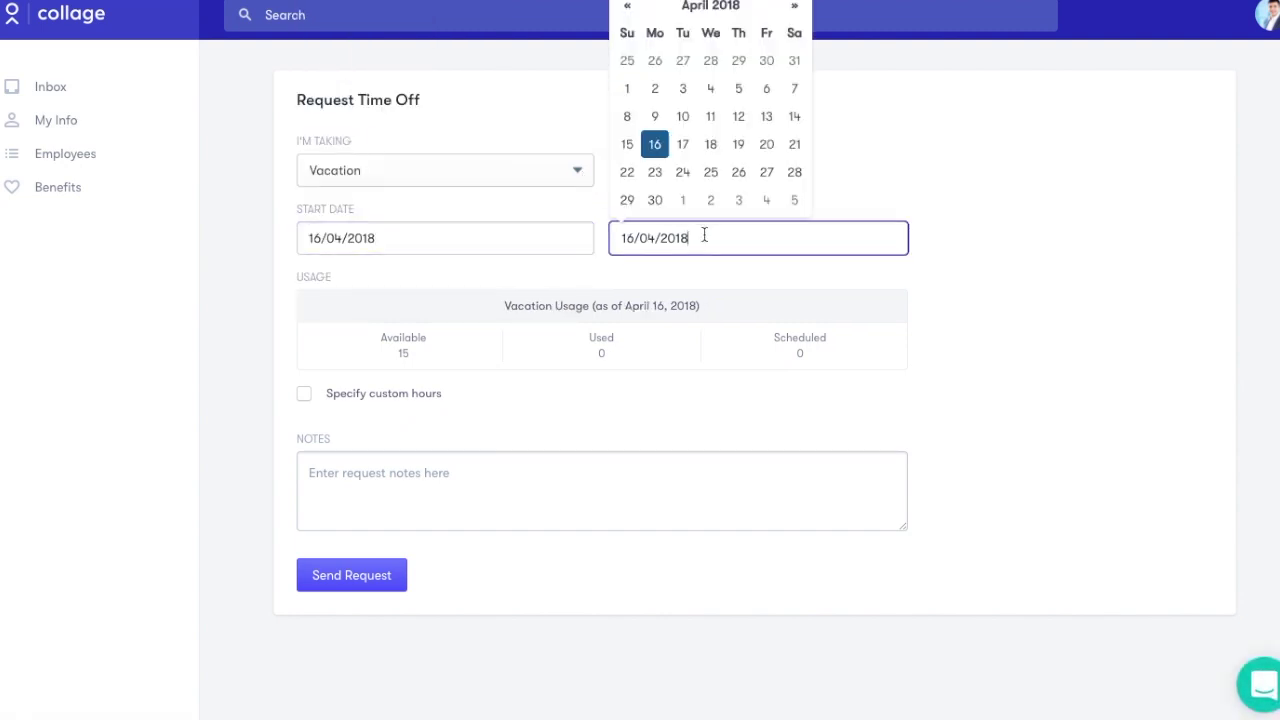
left_click(765, 147)
Add the note 'Best friend's wedding!' and send the request
left_click(500, 480)
type("Best f")
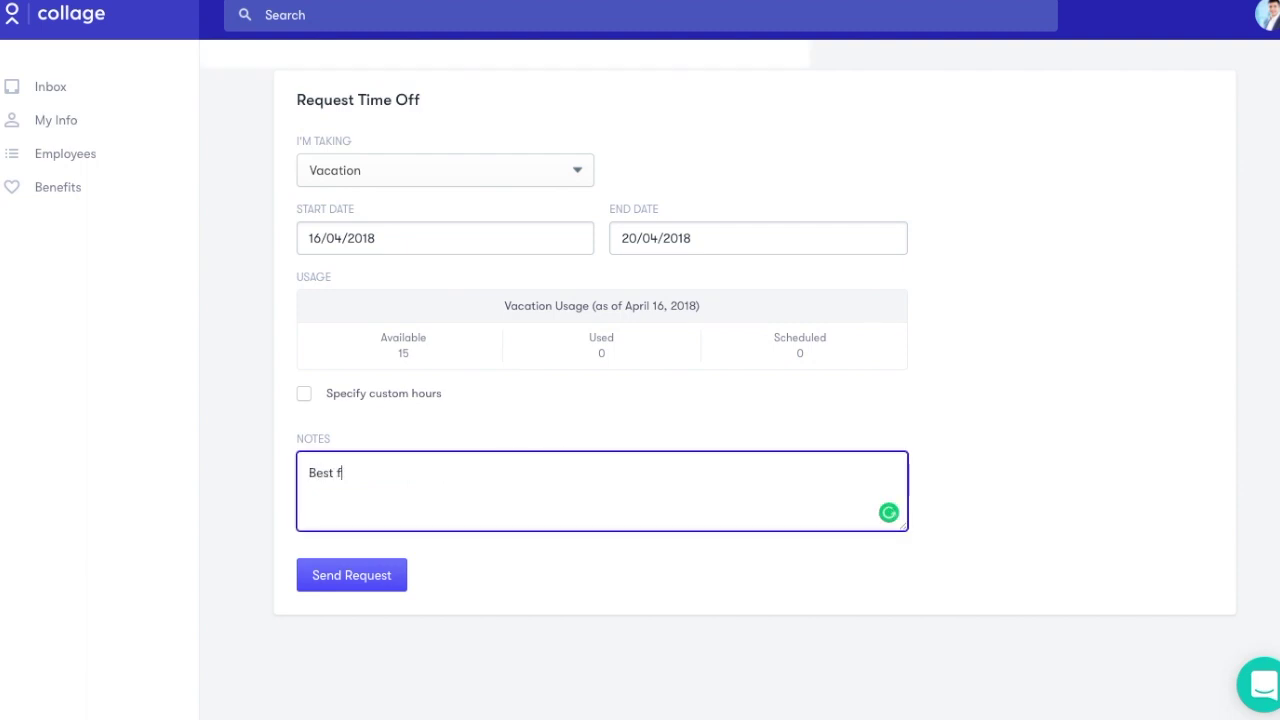
type("riend's wedding!")
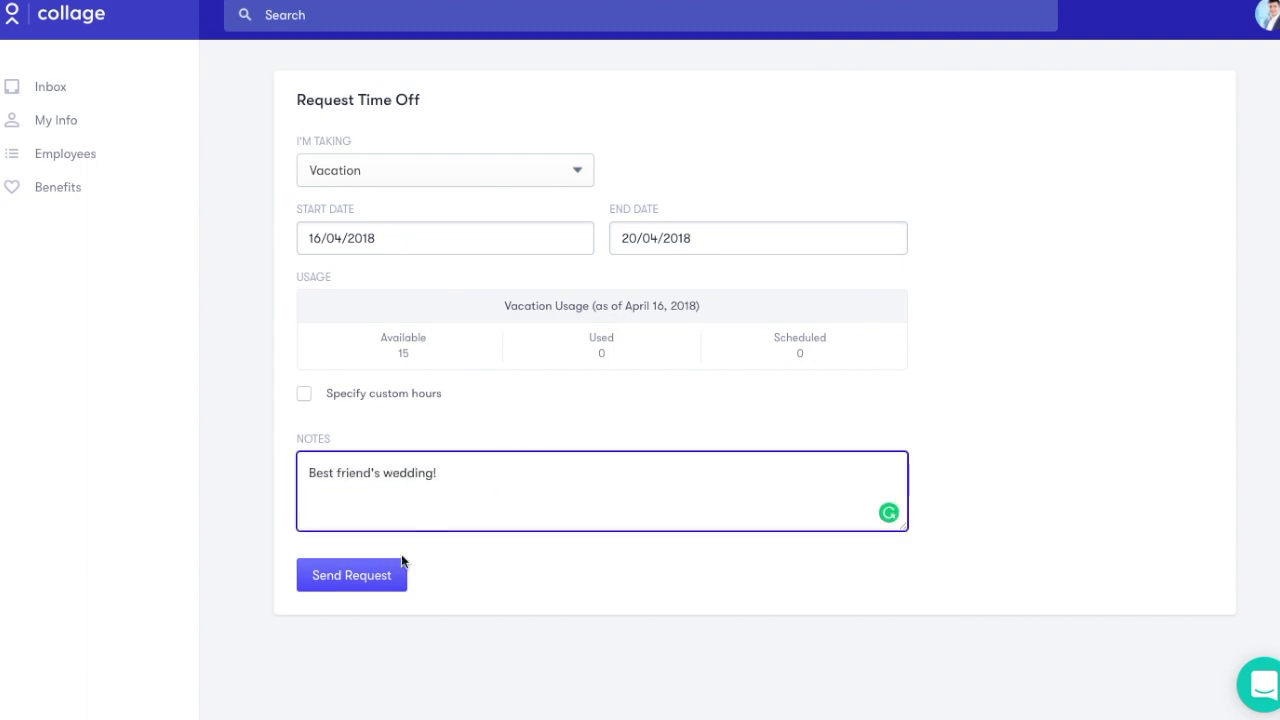
left_click(335, 578)
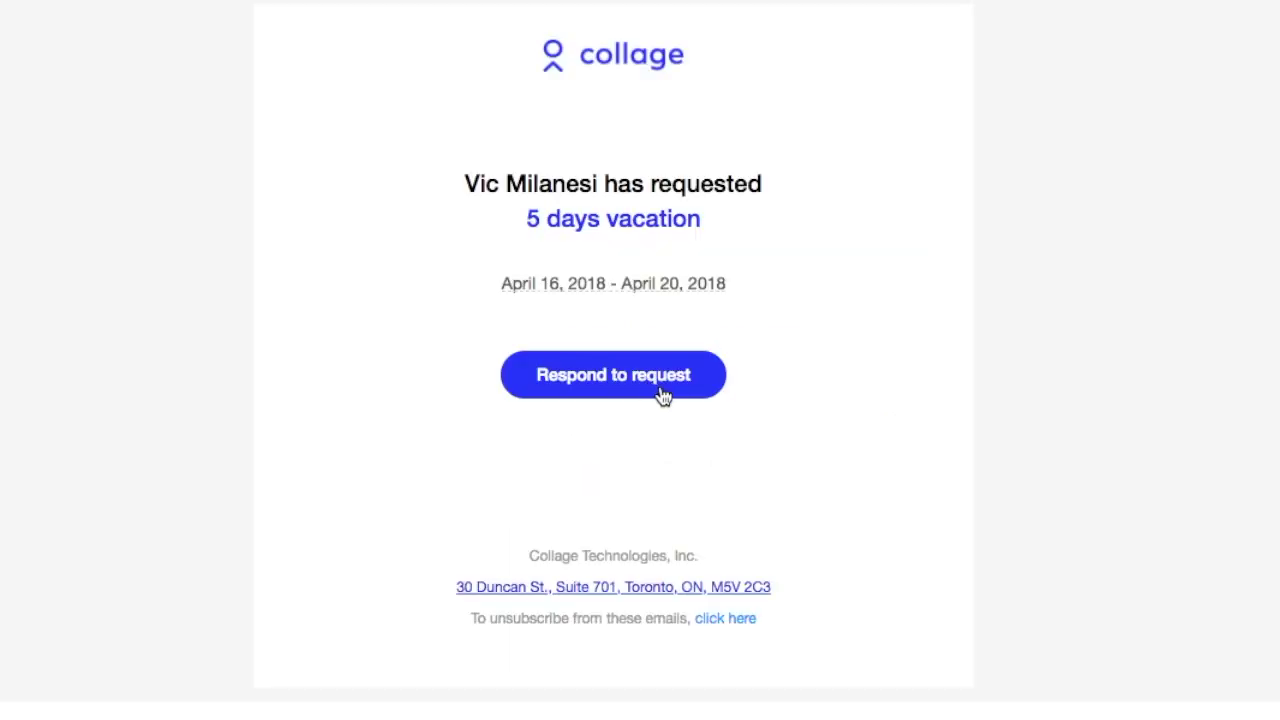
Open the pending vacation request from the email and write the response 'Have fun!'
left_click(663, 394)
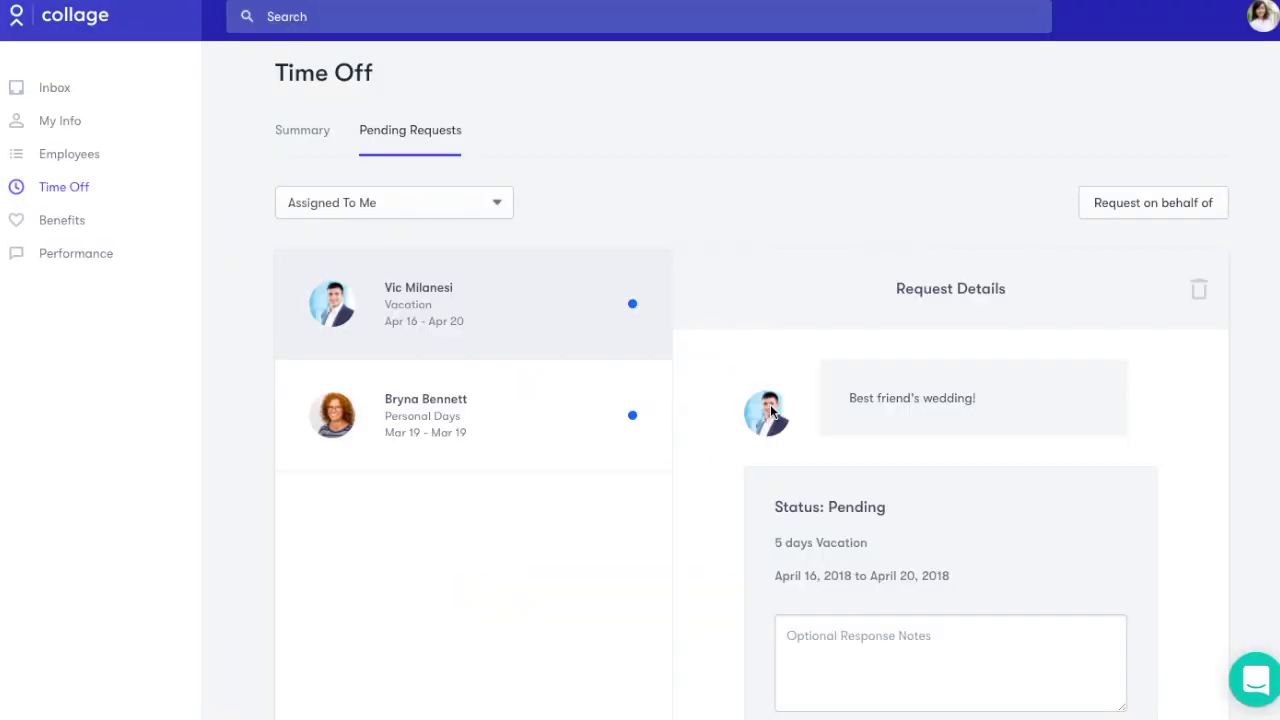
scroll(770, 410, "down", 5)
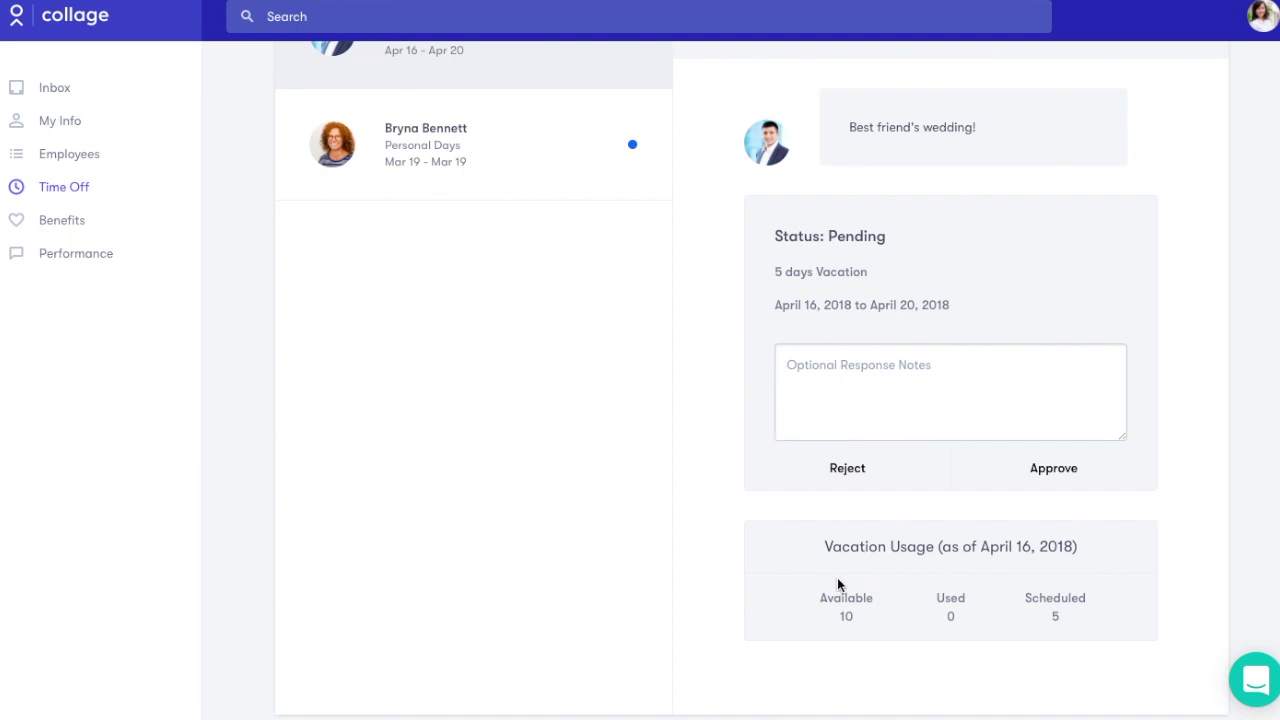
left_click(891, 366)
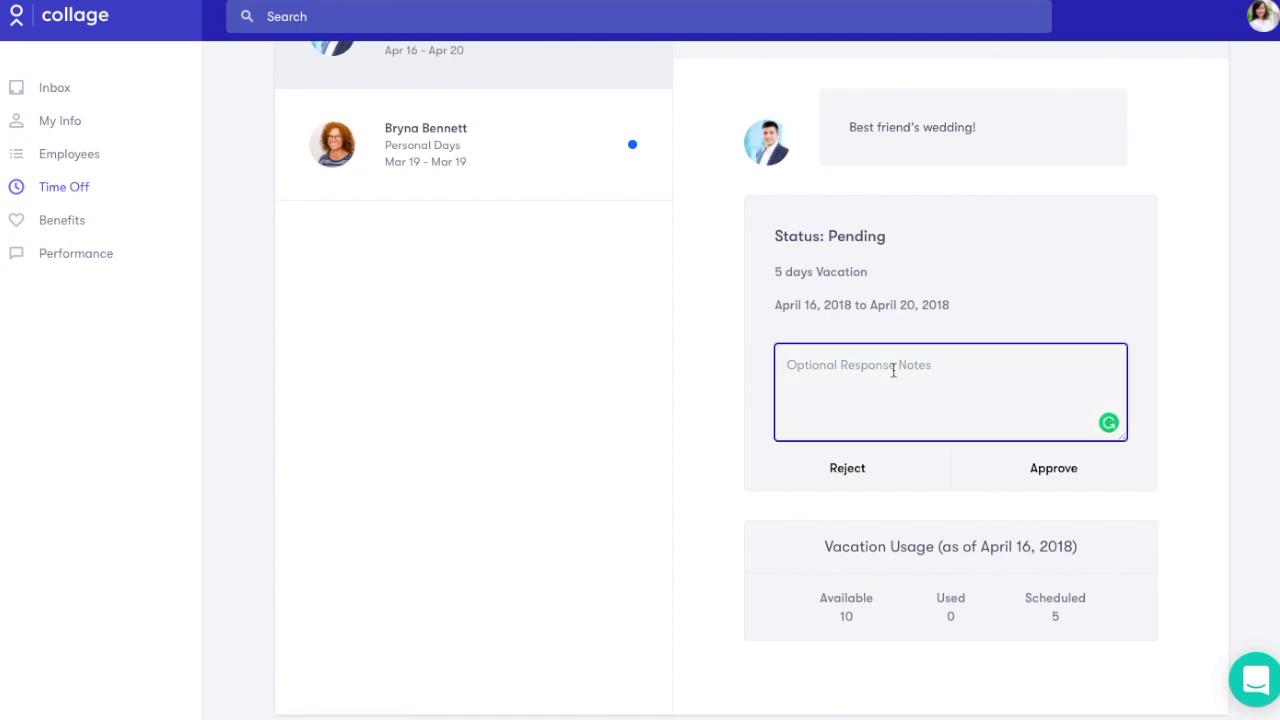
type("Have fun!")
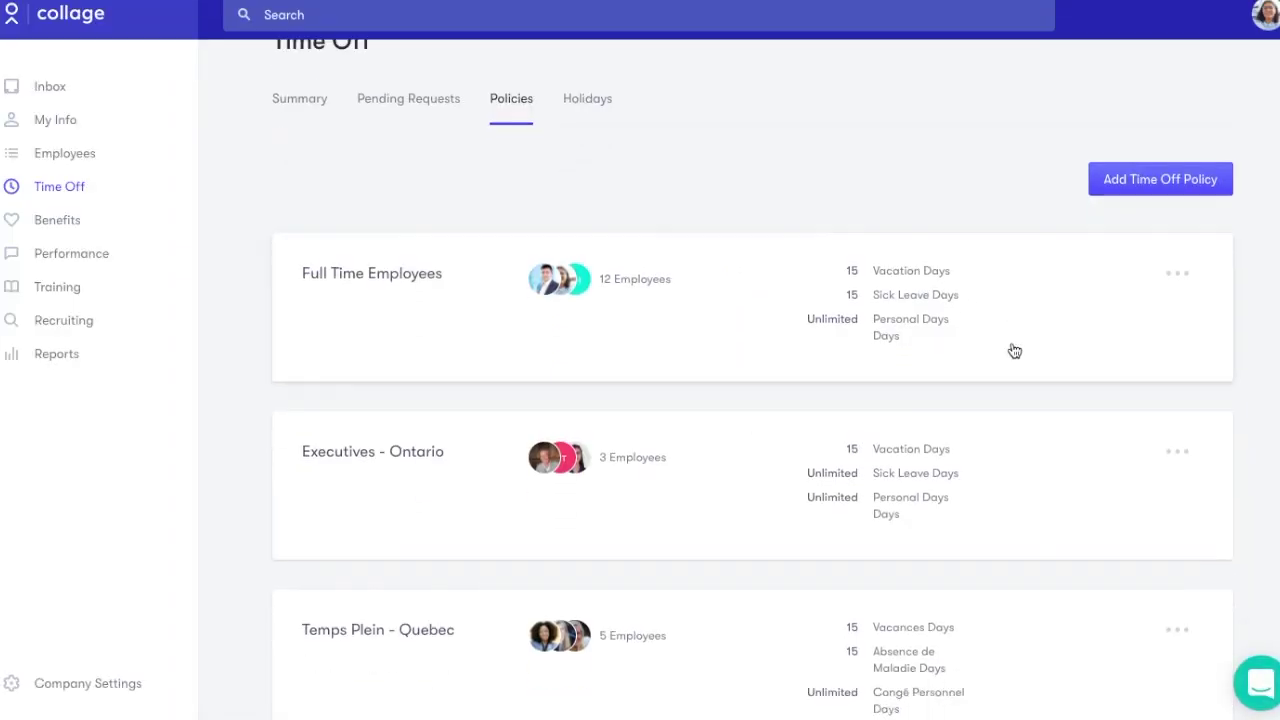
scroll(1013, 350, "down", 2)
Switch from the policies list to the pending time off requests
scroll(1013, 350, "up", 3)
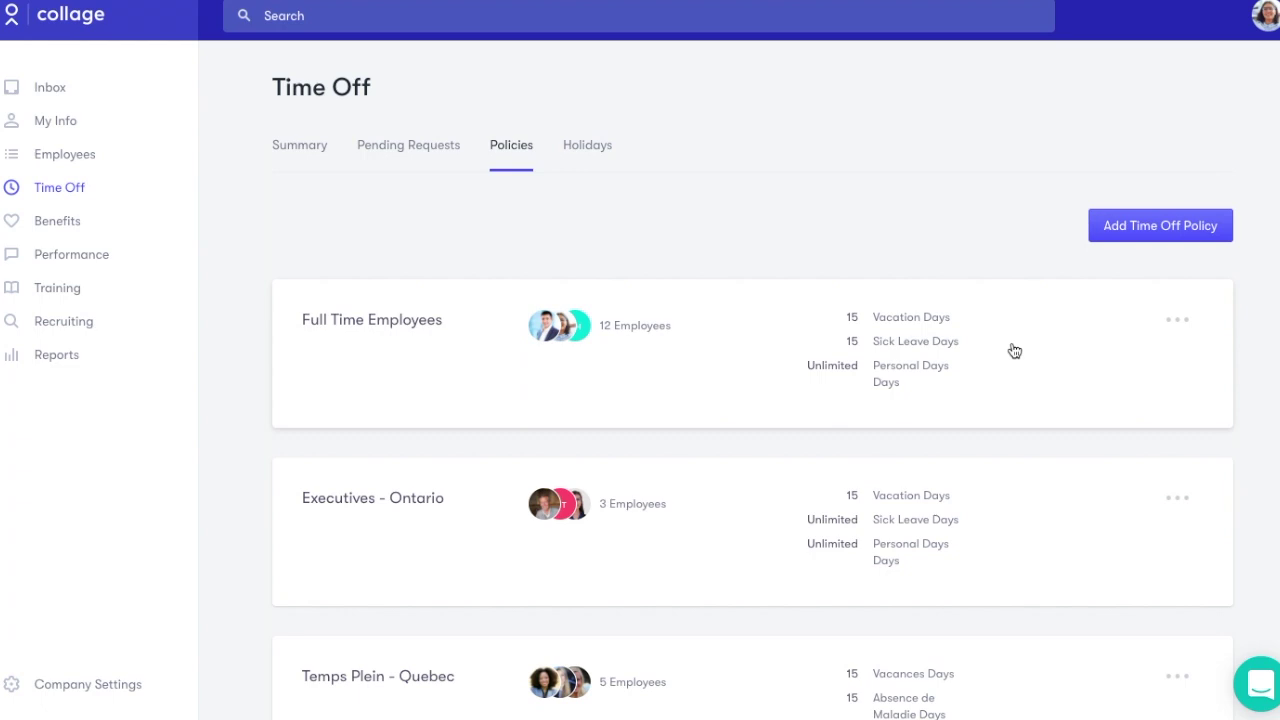
left_click(414, 152)
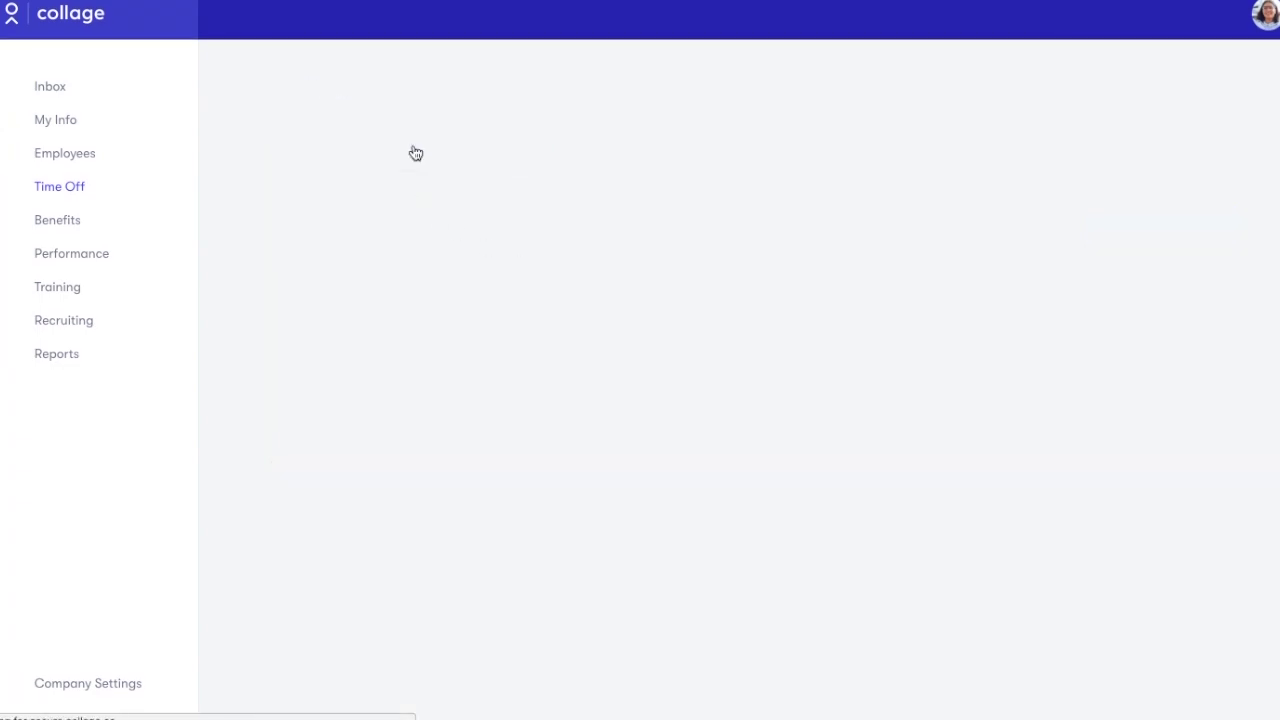
scroll(586, 554, "down", 1)
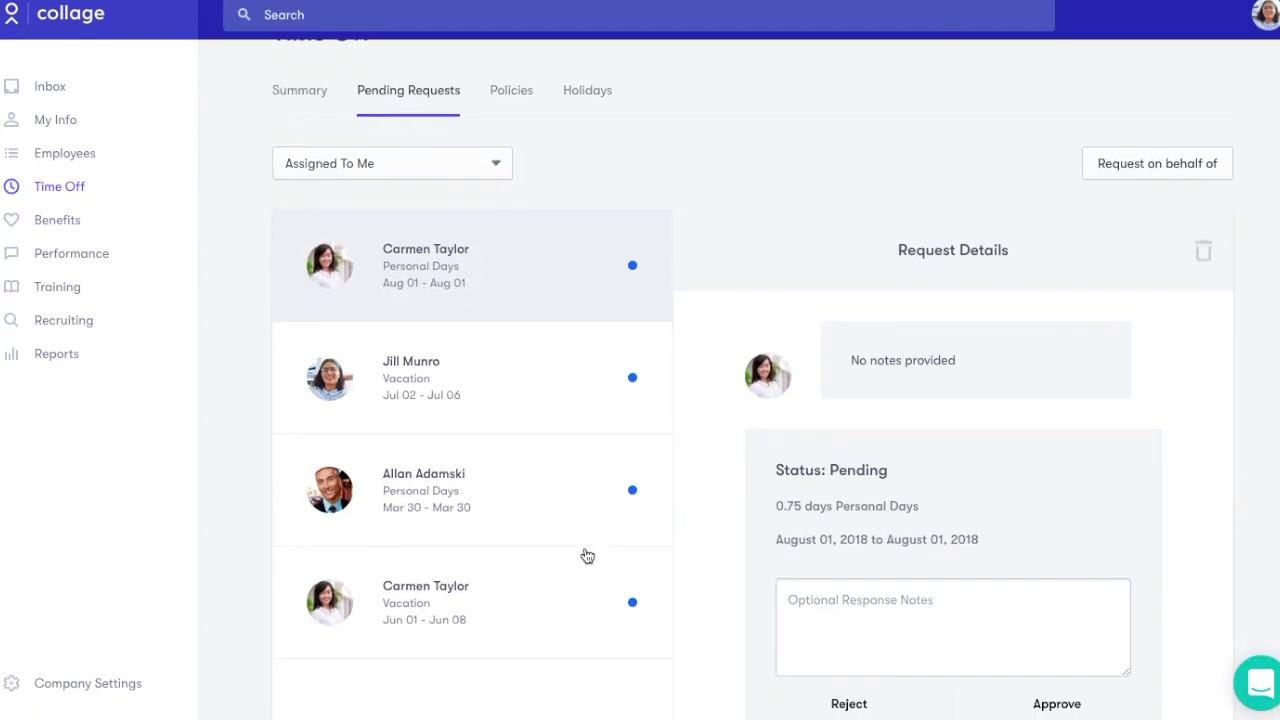
scroll(587, 556, "down", 2)
scroll(587, 556, "up", 3)
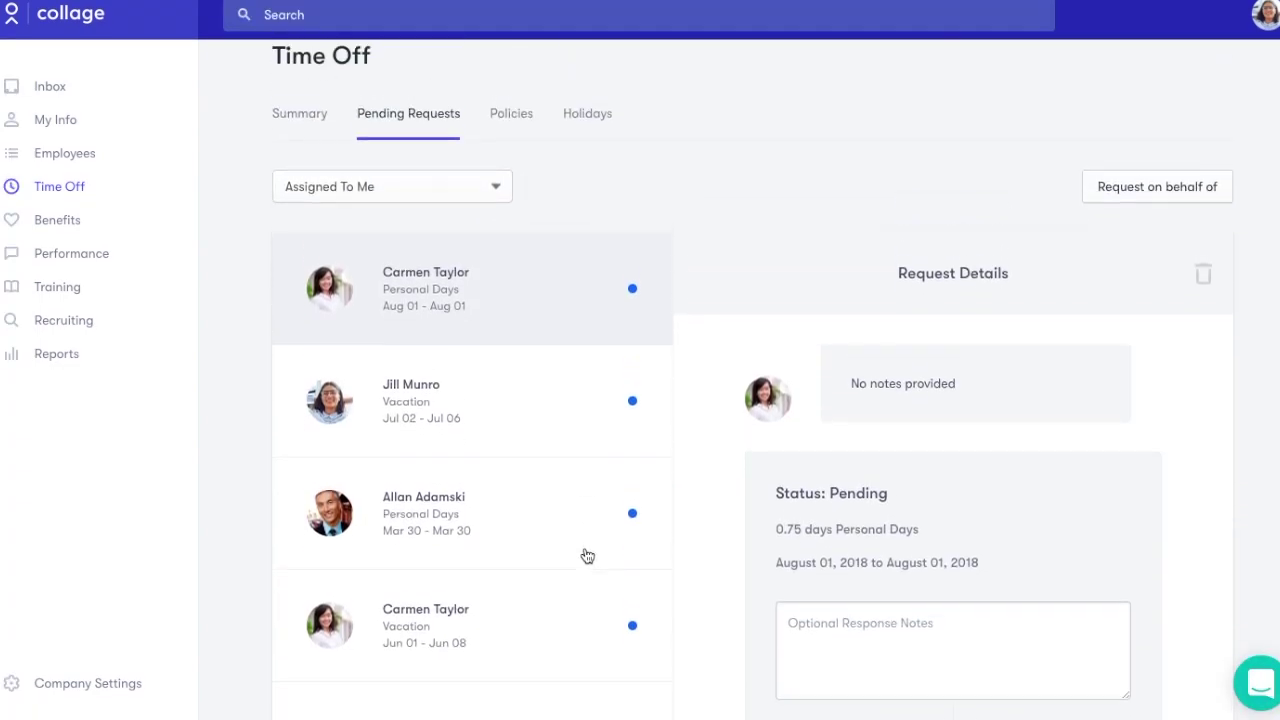
Start a request on an employee's behalf, view the employee list, then go to Reports
left_click(1146, 196)
left_click(575, 219)
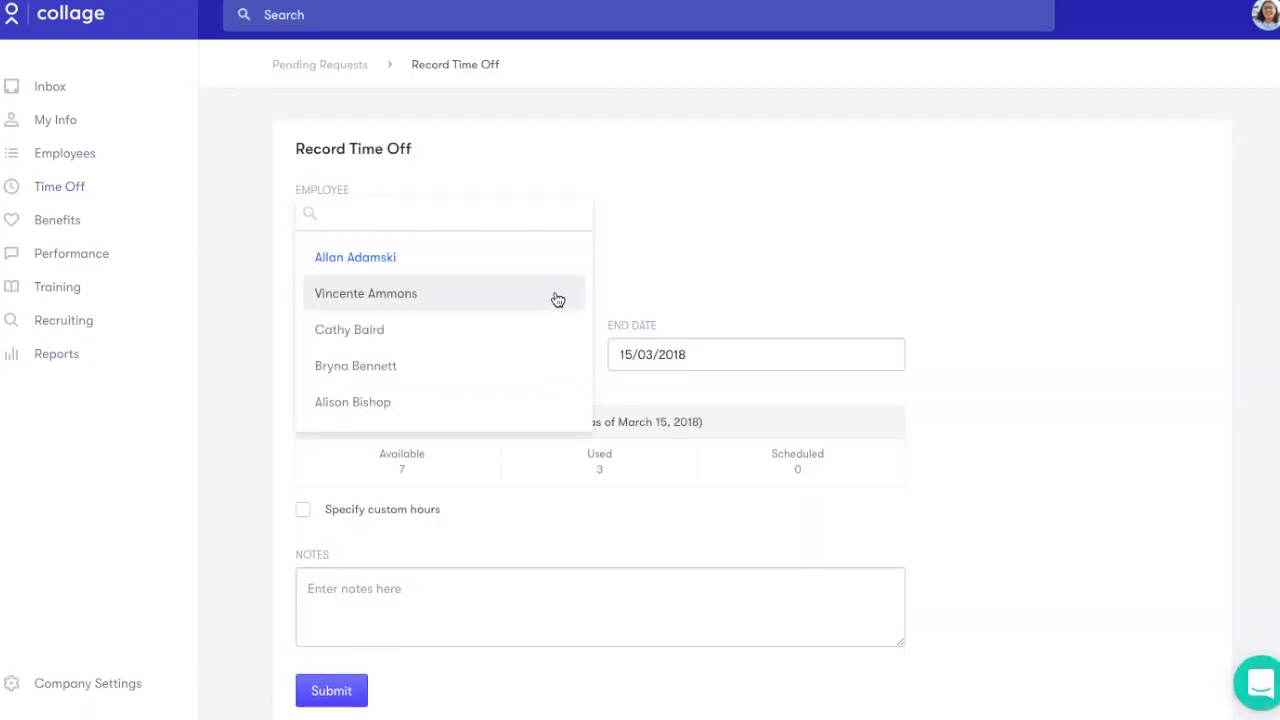
left_click(50, 353)
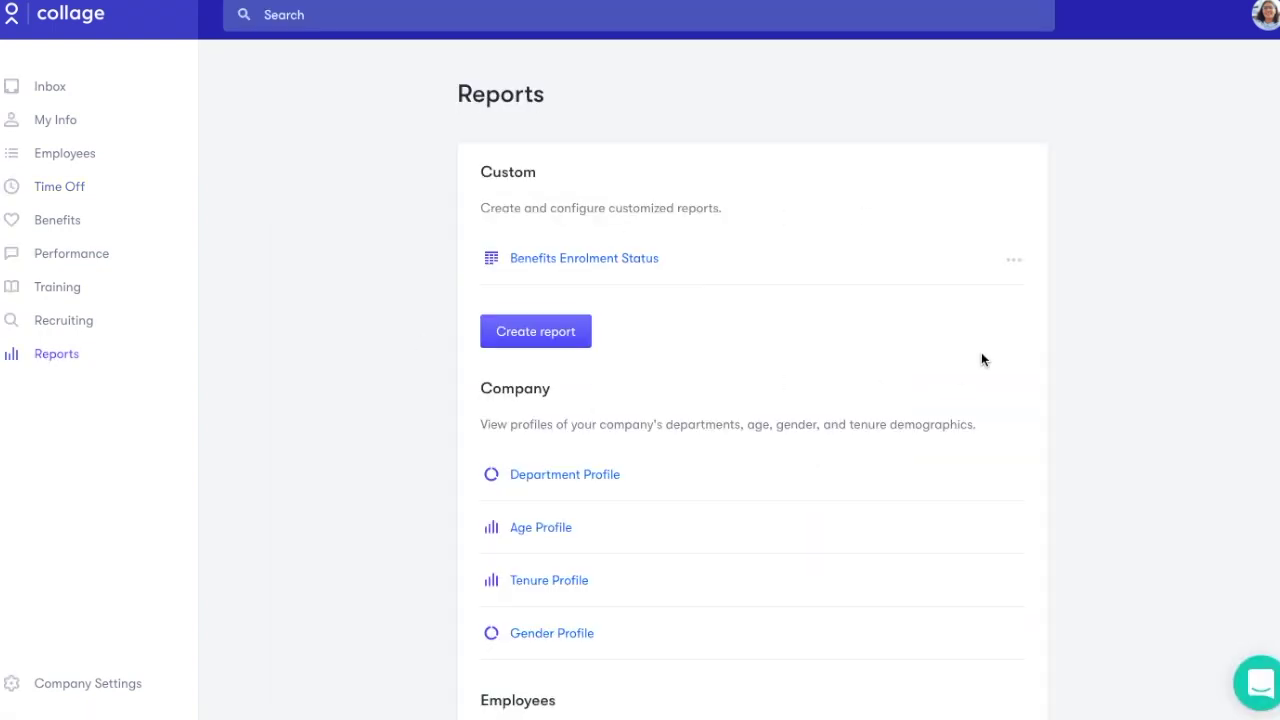
Open the Payroll Reconciliation report from the Time Off reports
scroll(981, 353, "down", 1)
scroll(981, 359, "down", 3)
scroll(981, 359, "down", 3)
scroll(981, 359, "down", 2)
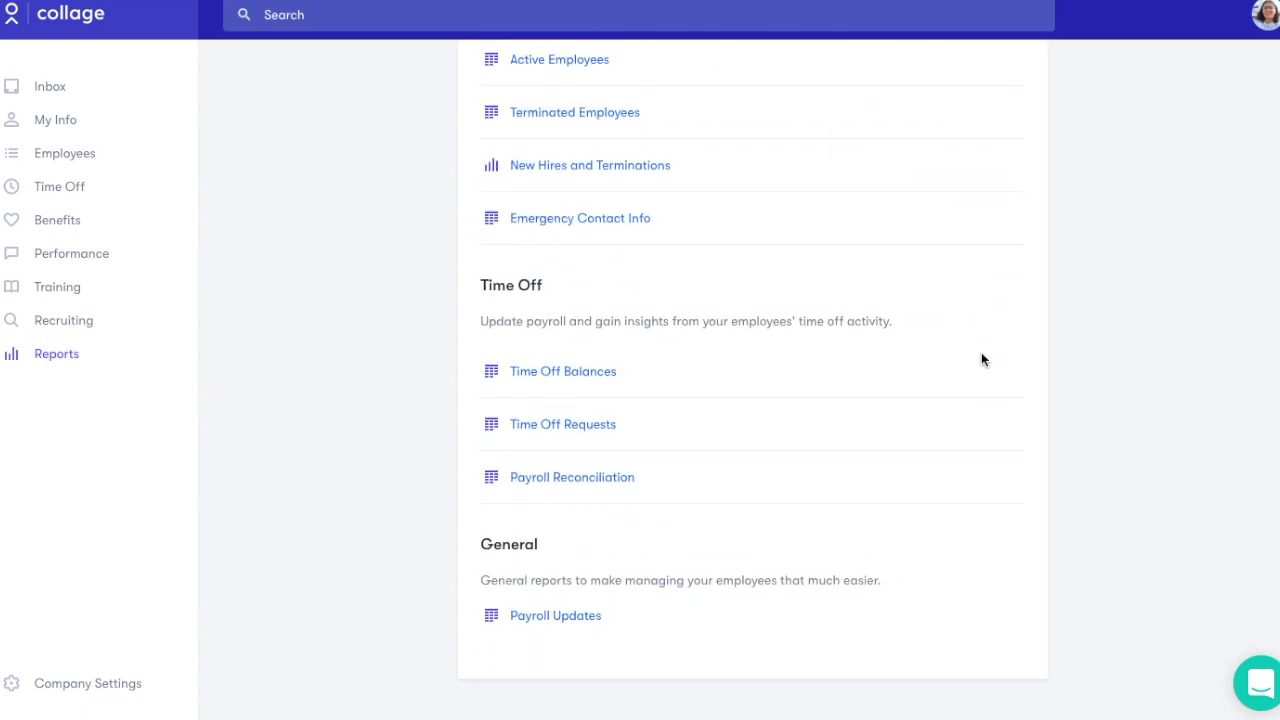
left_click(616, 480)
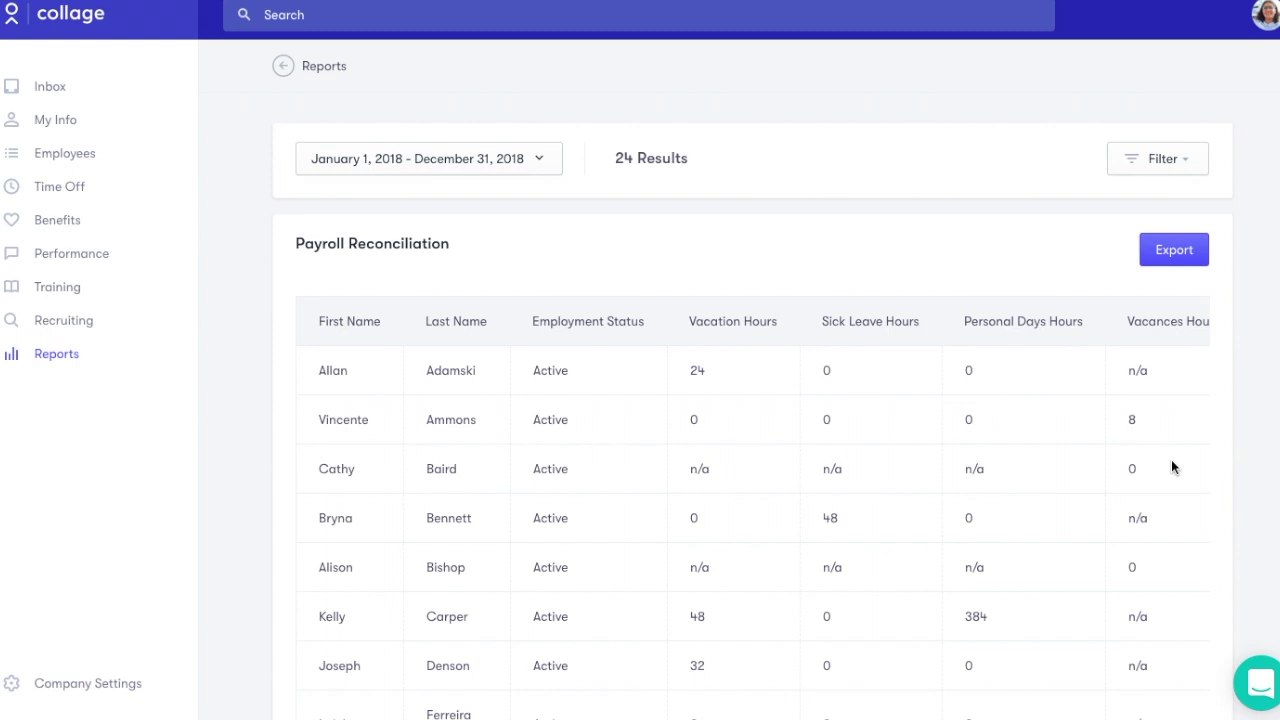
Export the 2018 Payroll Reconciliation report (24 results) for download
scroll(1173, 467, "down", 2)
scroll(1173, 467, "down", 2)
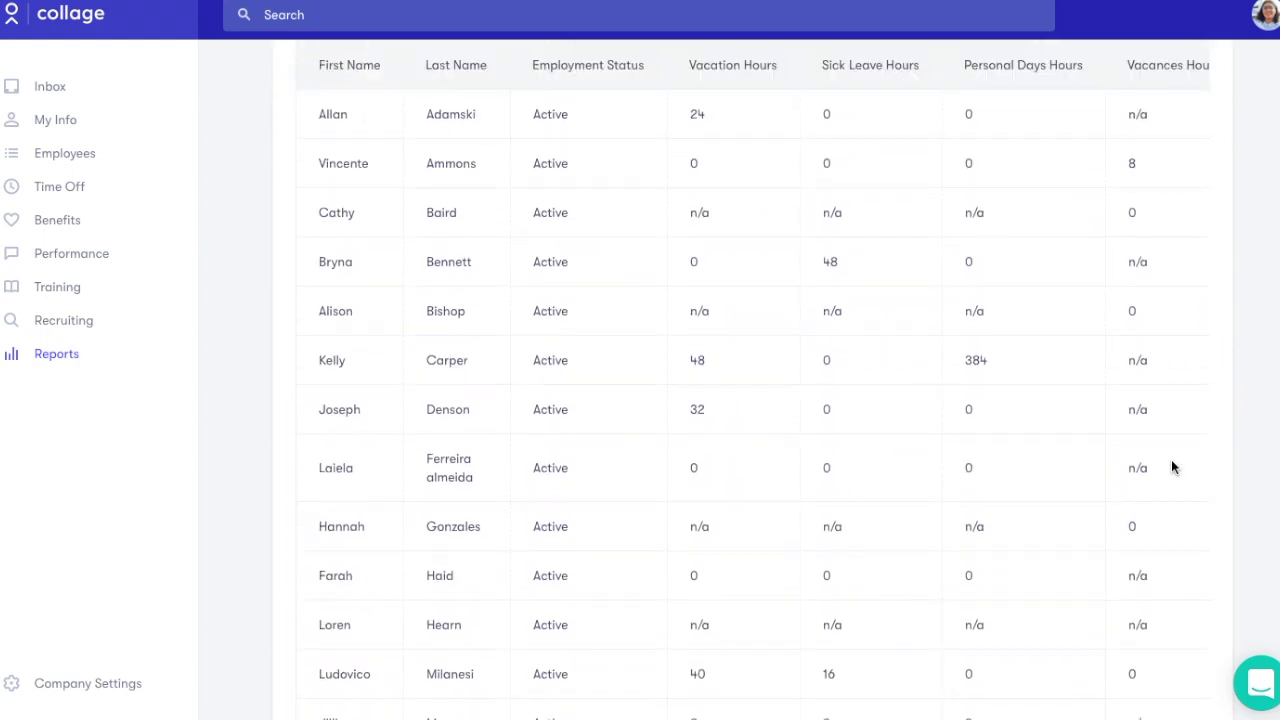
scroll(1173, 467, "up", 4)
left_click(1160, 256)
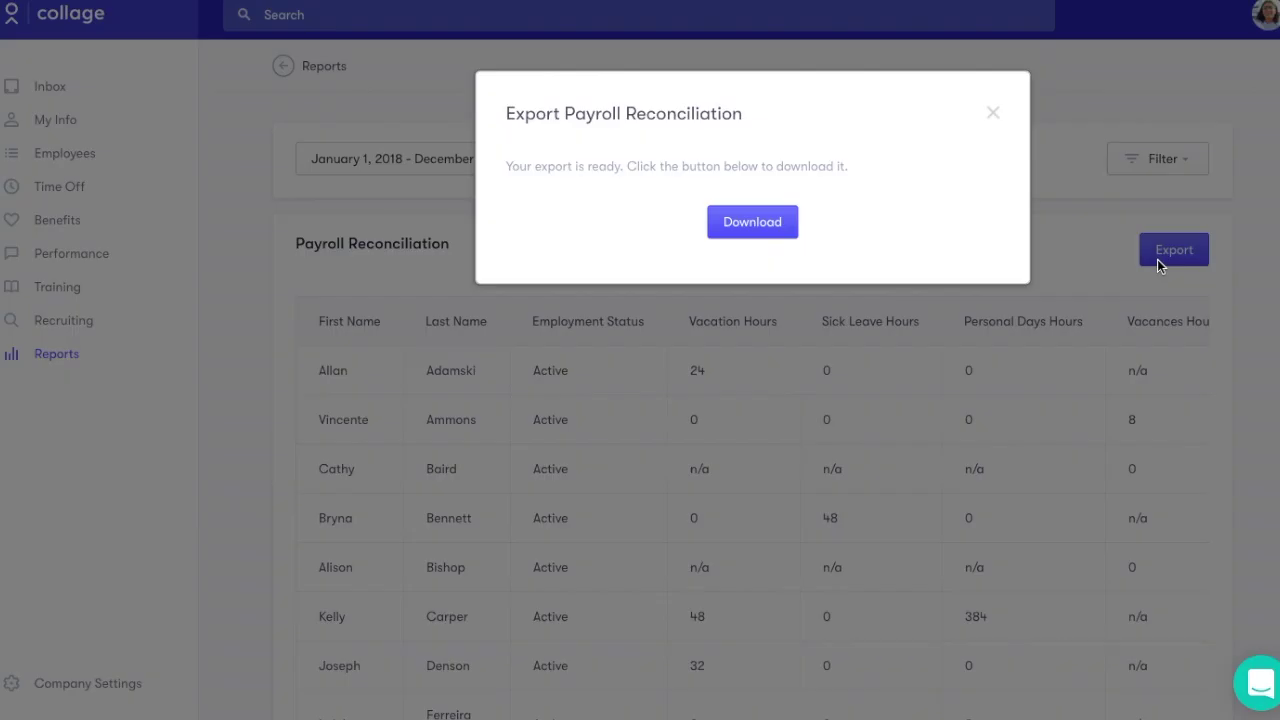